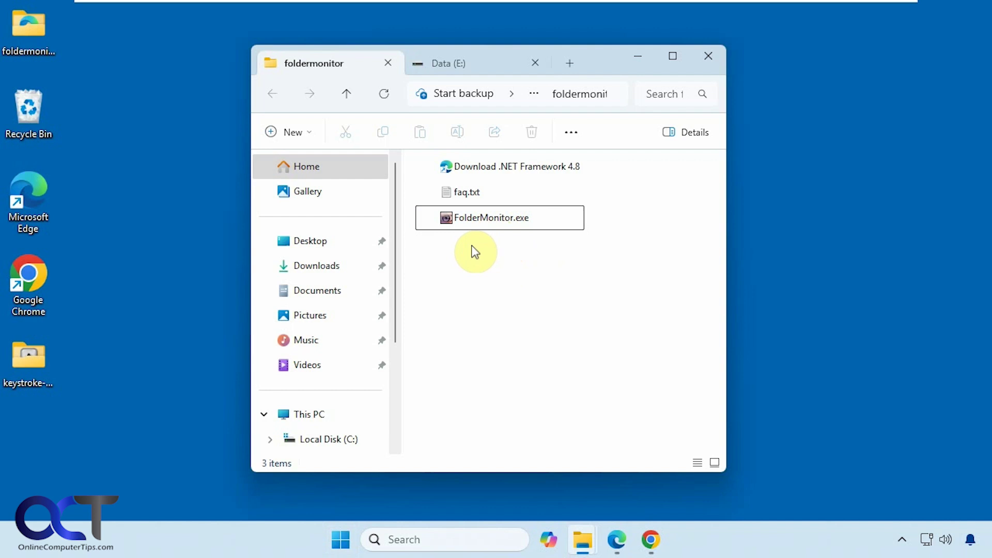
Step: Select FolderMonitor.exe, then try Add path from the tray menu and cancel it
left_click(486, 218)
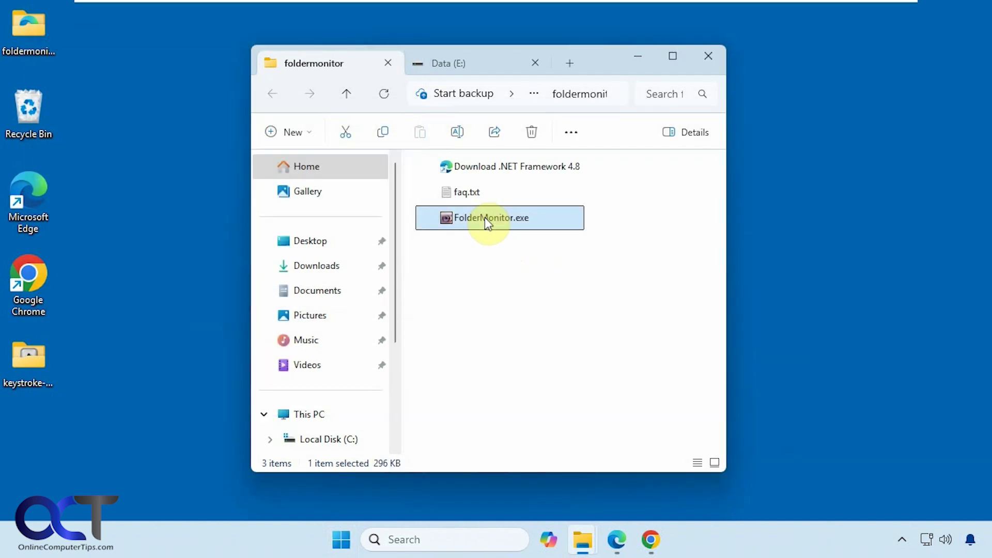
left_click(902, 539)
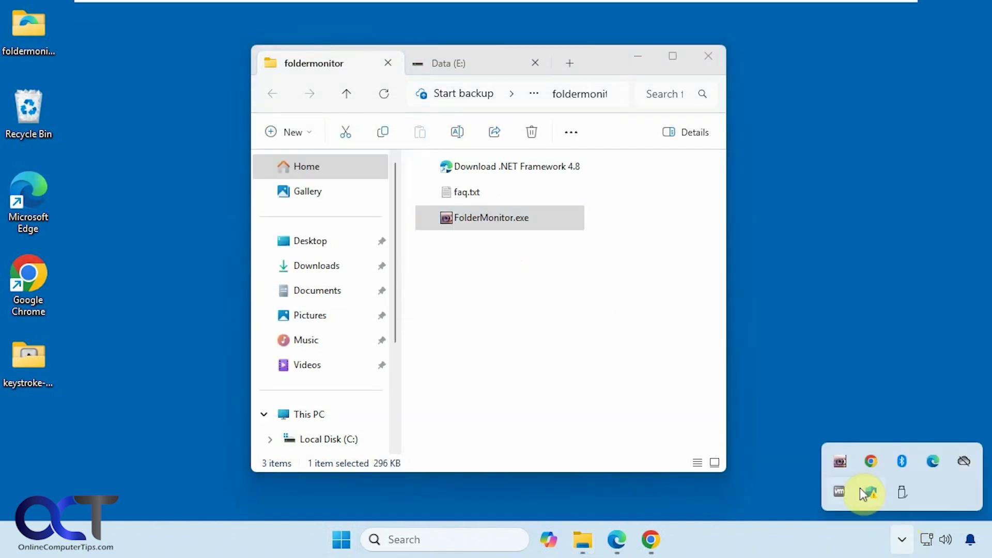
right_click(840, 463)
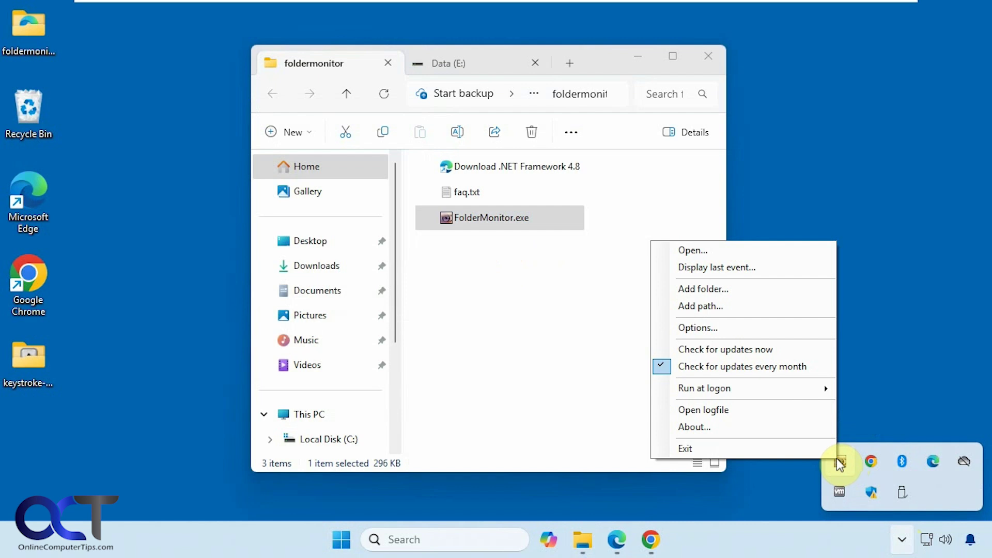
left_click(717, 304)
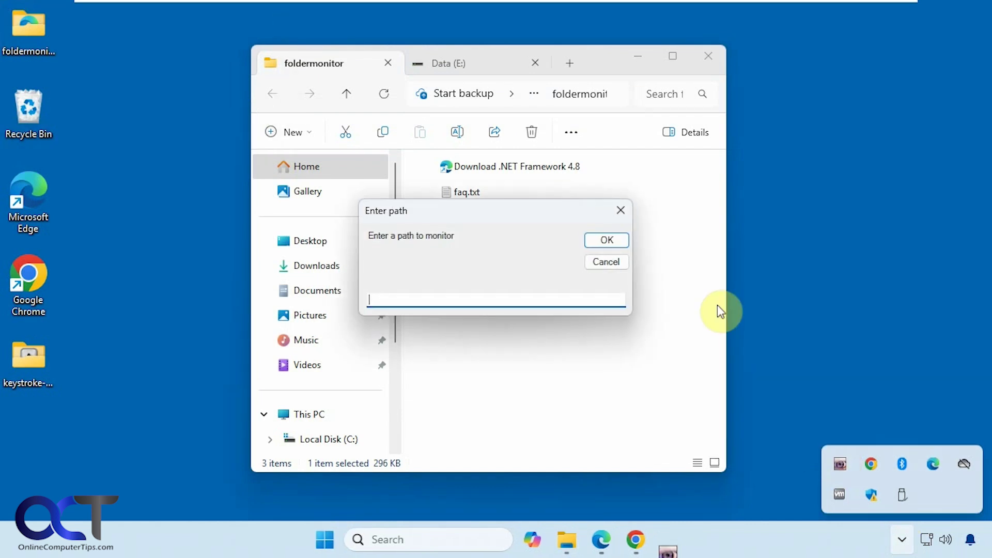
left_click(618, 264)
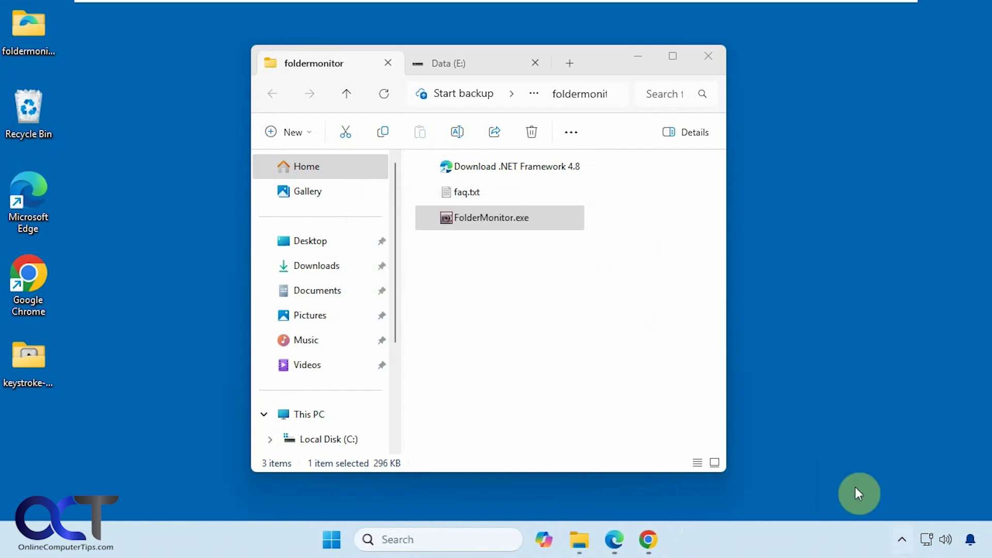
Step: Try Add folder from the tray menu, cancel the folder browser, and reopen the tray menu
left_click(901, 539)
right_click(840, 461)
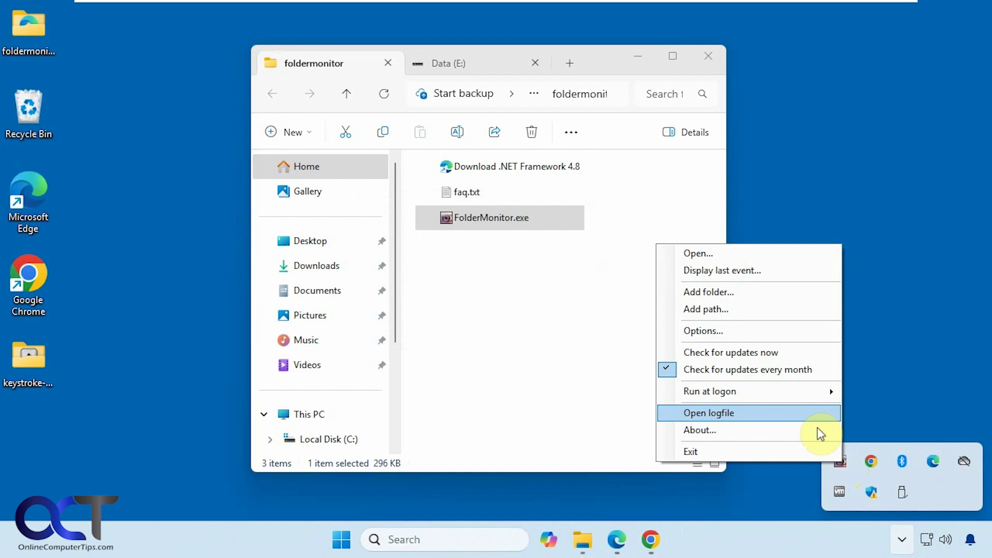
left_click(737, 290)
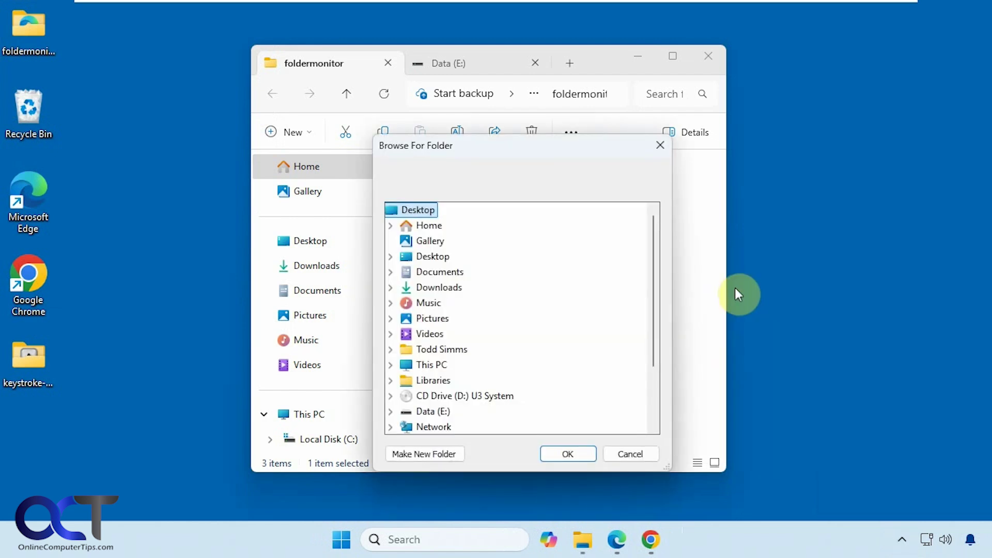
left_click(631, 454)
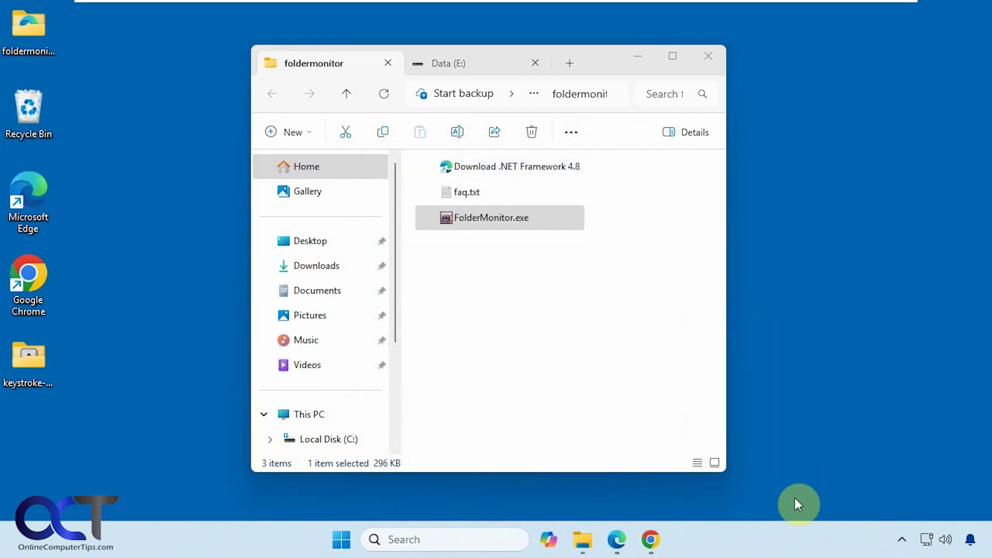
left_click(902, 540)
right_click(841, 463)
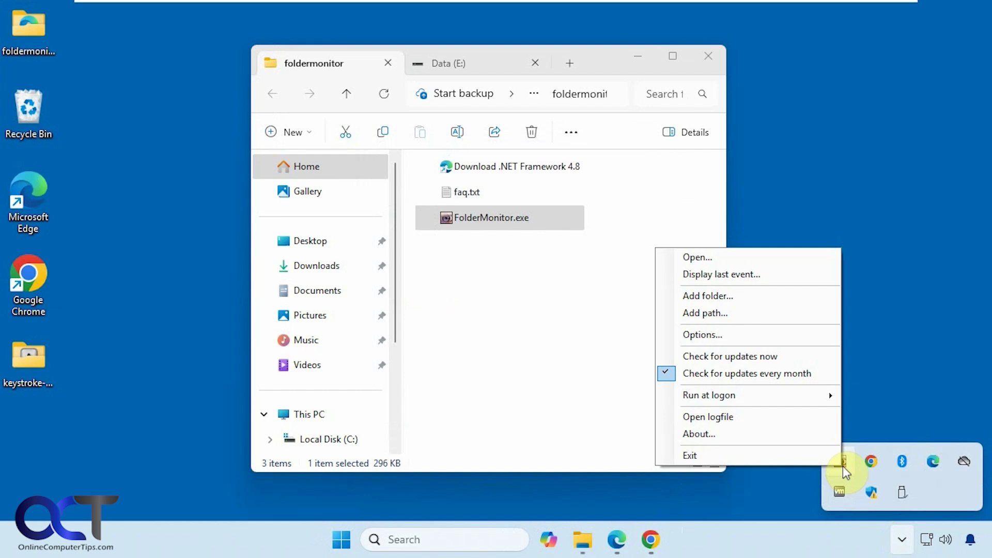
mouse_move(757, 400)
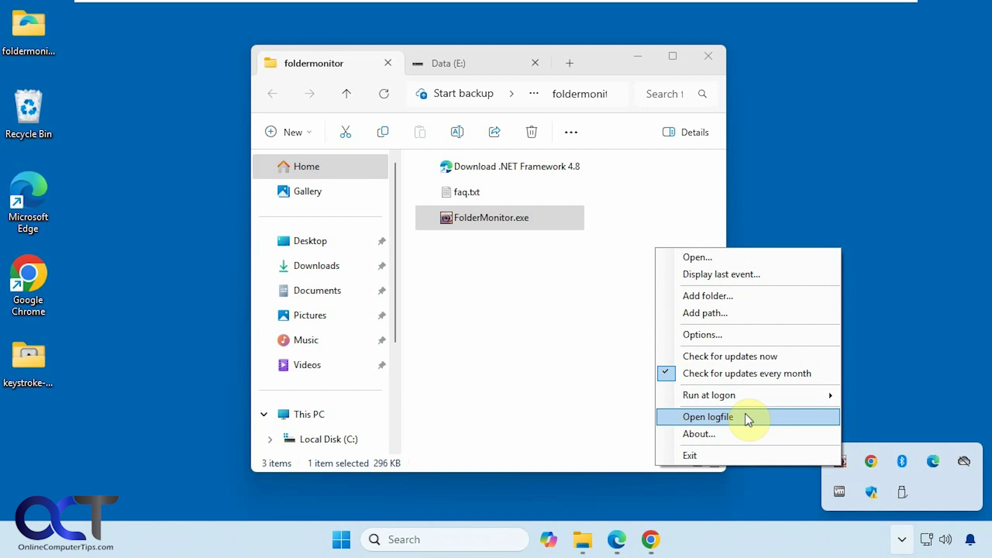
left_click(737, 335)
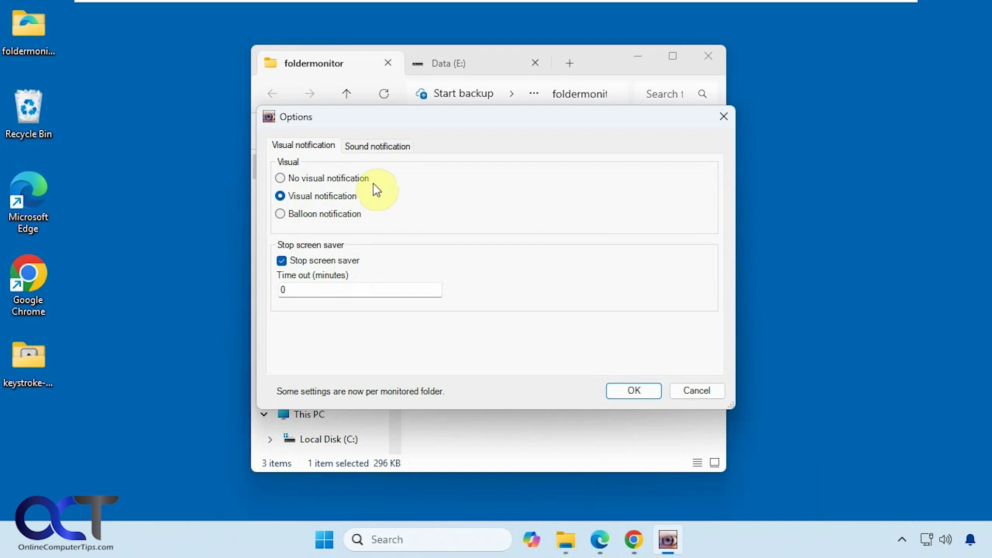
left_click(376, 147)
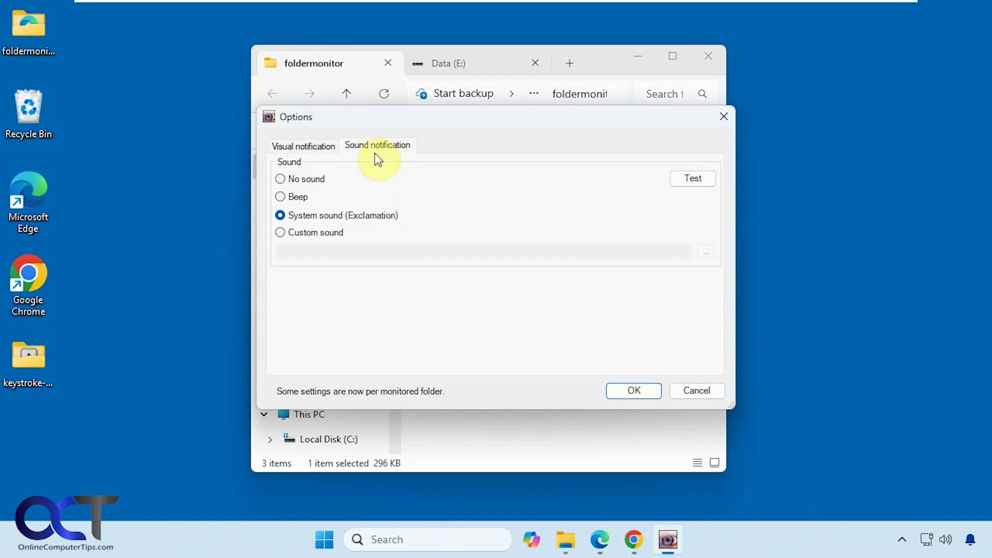
left_click(299, 145)
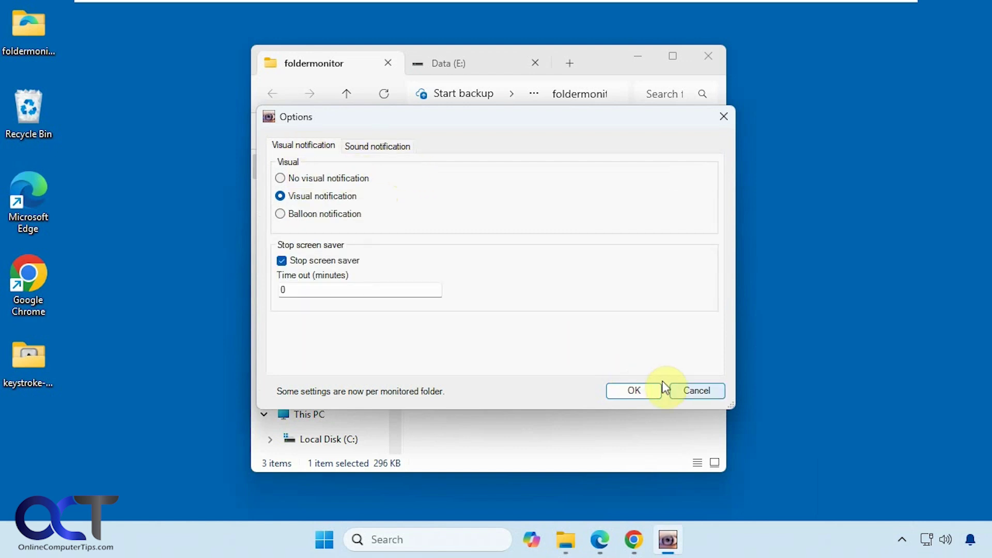
left_click(696, 390)
left_click(901, 540)
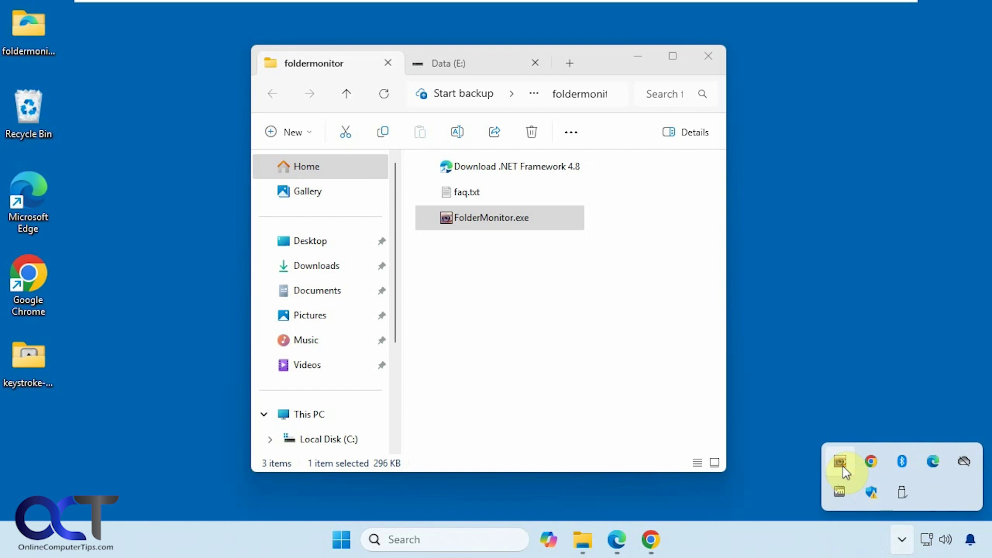
Step: Open the main window from the tray, centre it, and bring up actions for the E: entry
right_click(842, 466)
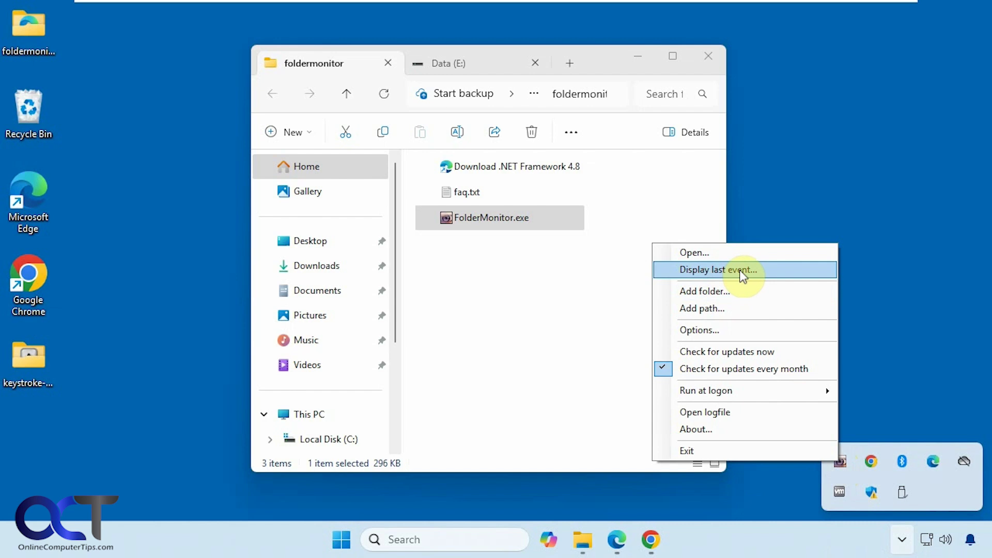
left_click(722, 253)
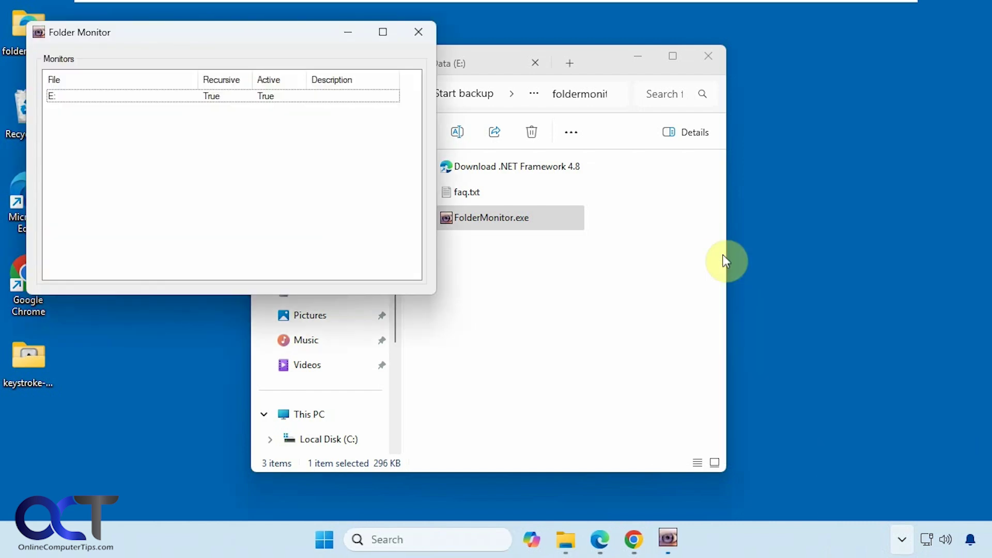
left_click_drag(195, 35, 381, 94)
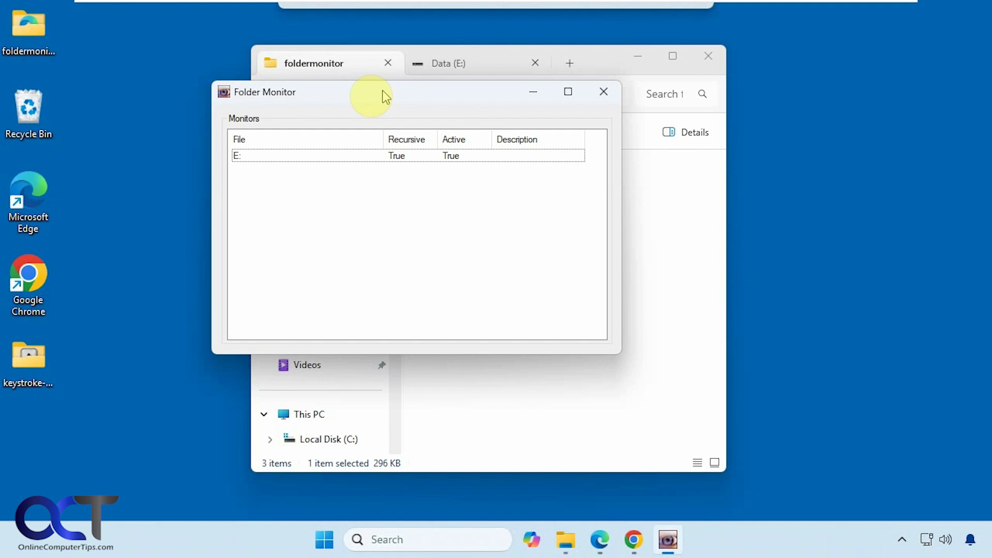
left_click(276, 157)
right_click(276, 158)
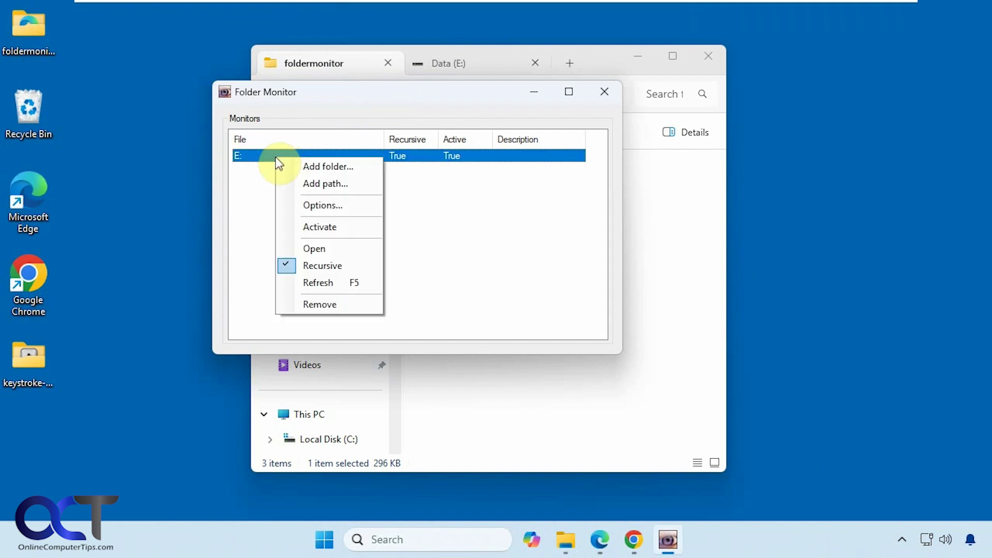
Step: Review the E: monitor's Events, Execute command and Filter settings, then cancel without changes
left_click(317, 205)
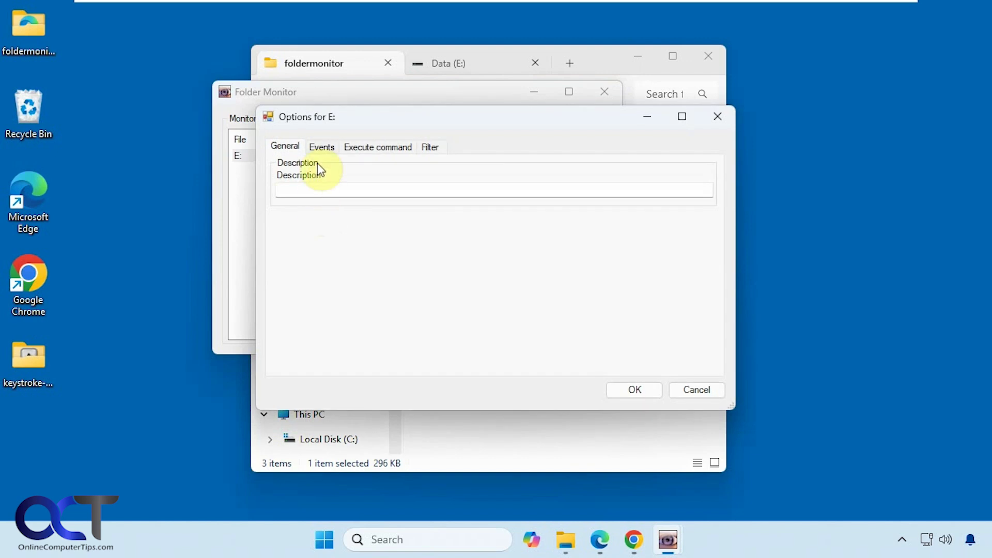
left_click(321, 146)
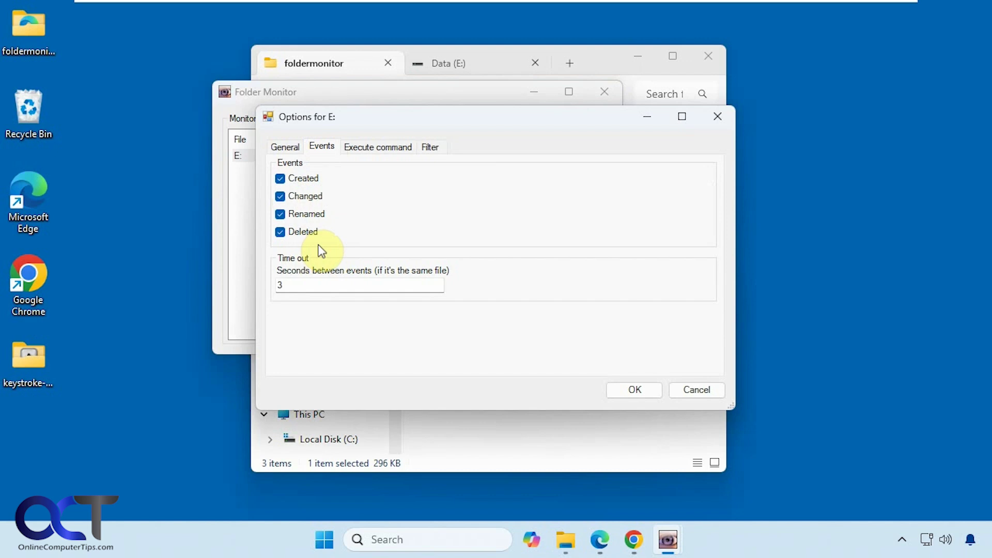
left_click(370, 146)
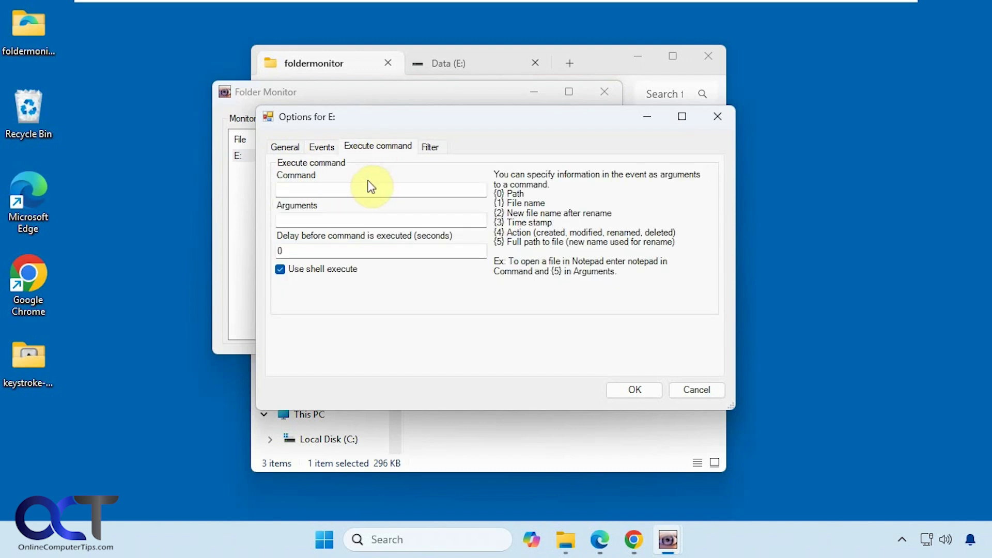
left_click(428, 149)
left_click(432, 190)
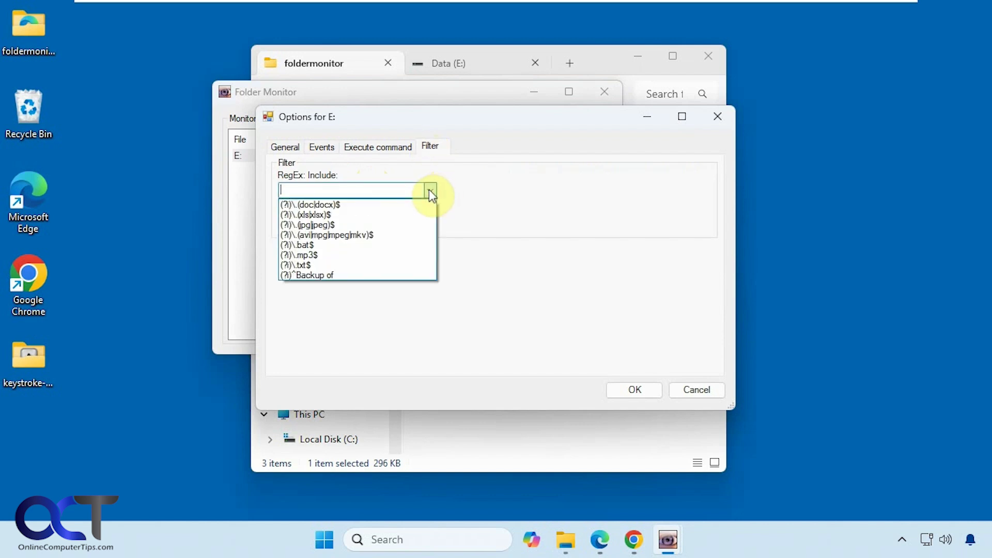
left_click(430, 189)
left_click(428, 221)
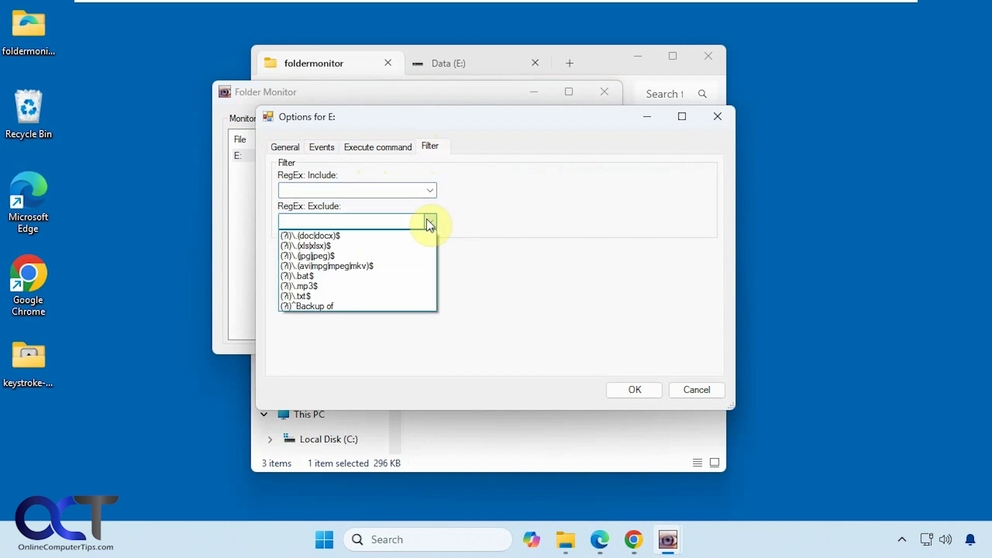
left_click(429, 224)
left_click(693, 391)
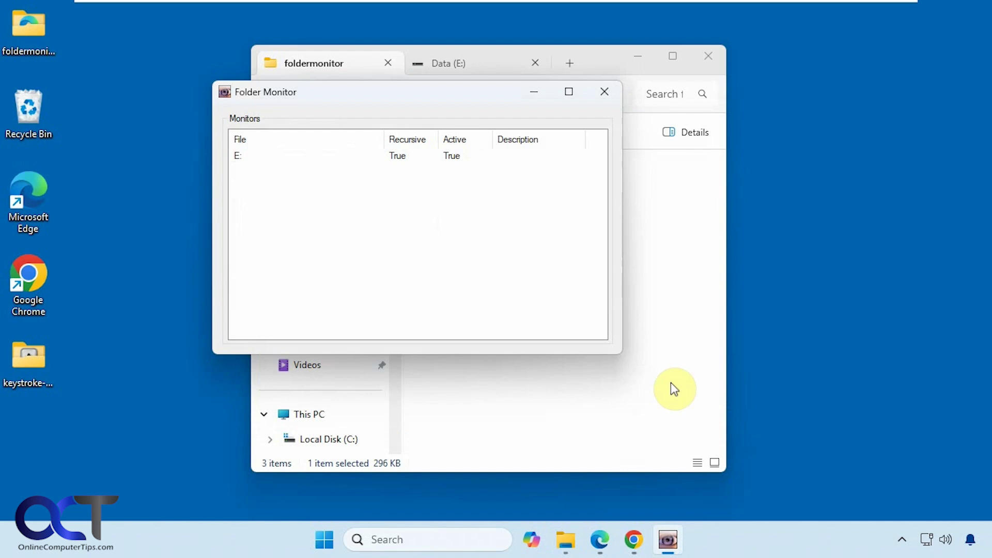
Step: Close Folder Monitor and create a new text document on the Data (E:) drive
left_click(604, 92)
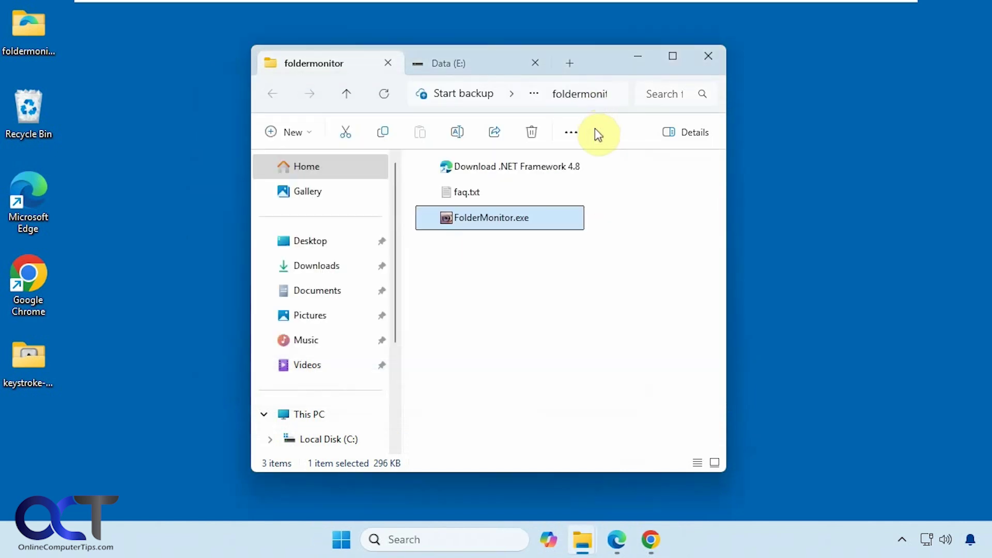
left_click(457, 64)
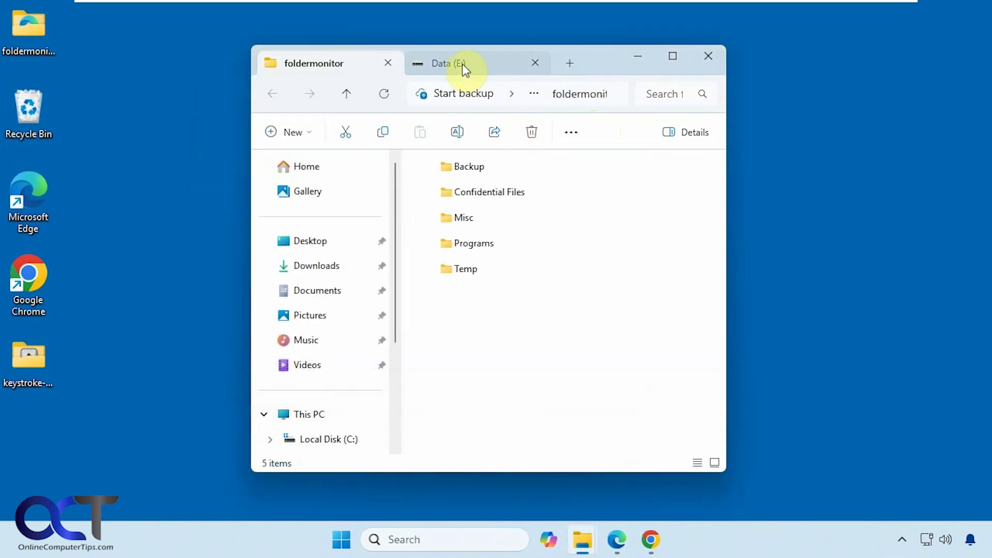
right_click(460, 336)
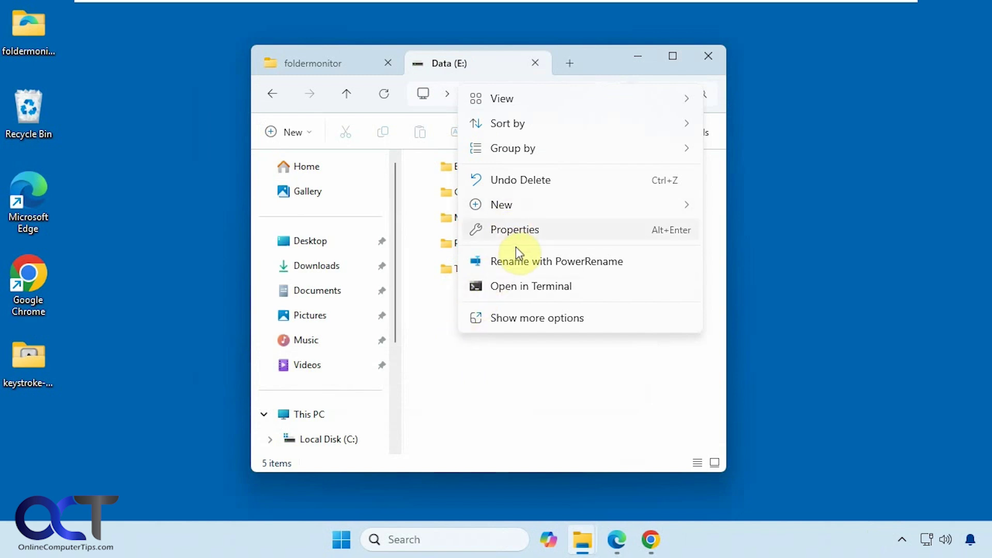
mouse_move(509, 211)
left_click(744, 282)
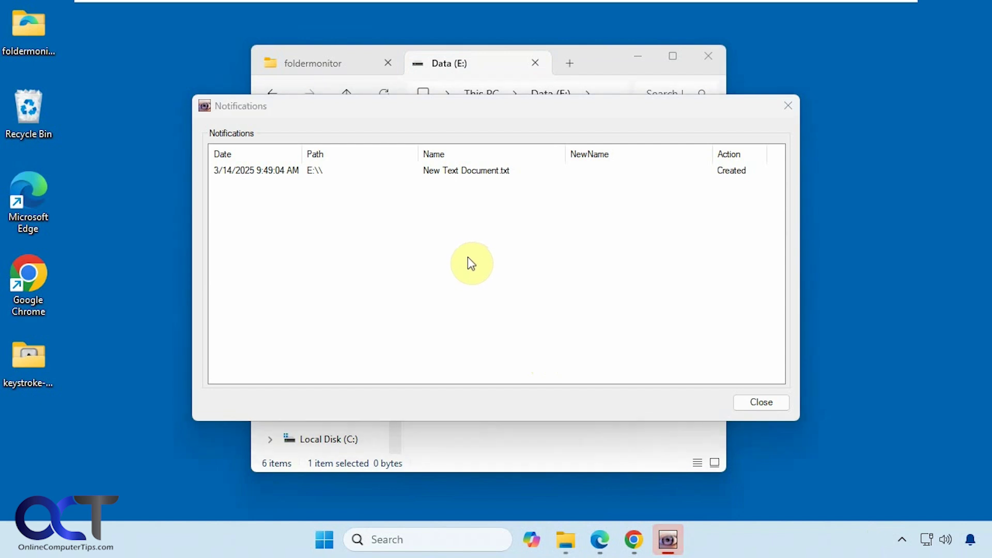
Step: Dismiss the Created notification, keep the default name, and open New Text Document.txt
left_click(755, 403)
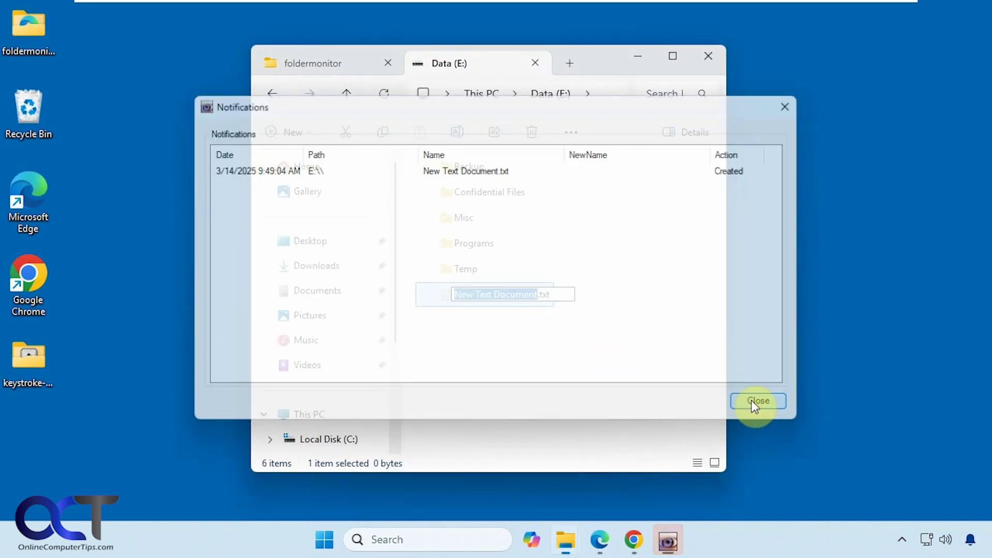
left_click(498, 357)
double_click(475, 297)
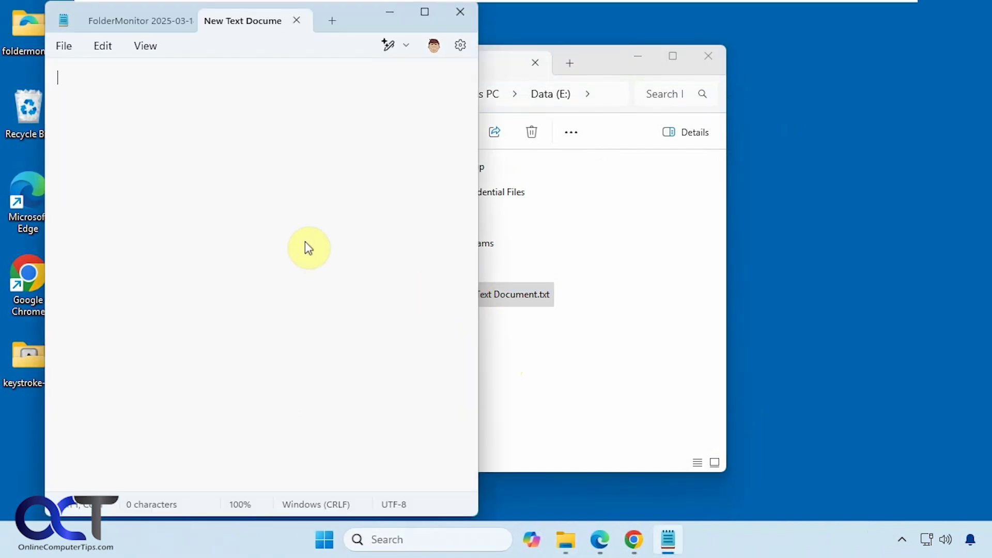
Step: Type 'a' into New Text Document.txt, save it, and close the Modified notification
type("a")
key("ctrl+s")
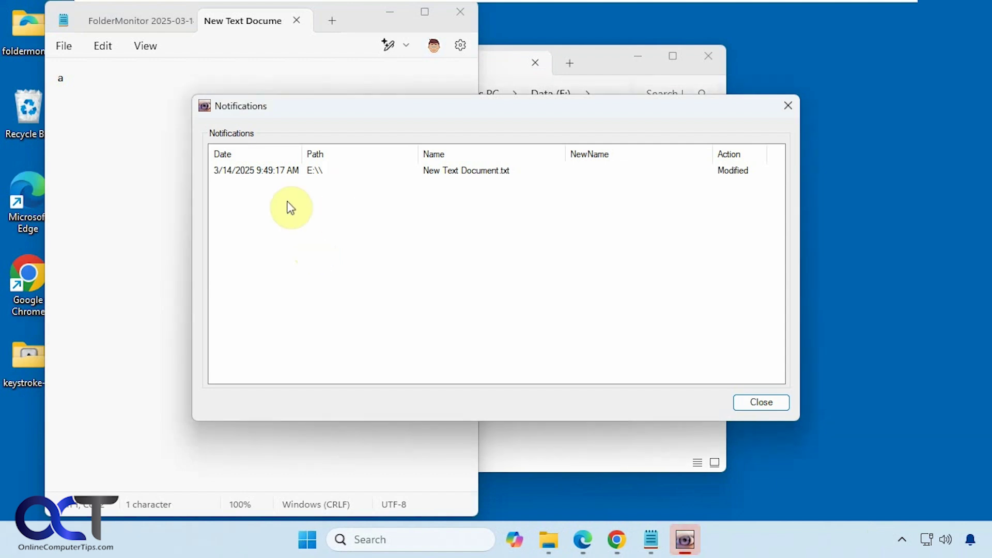
left_click(458, 11)
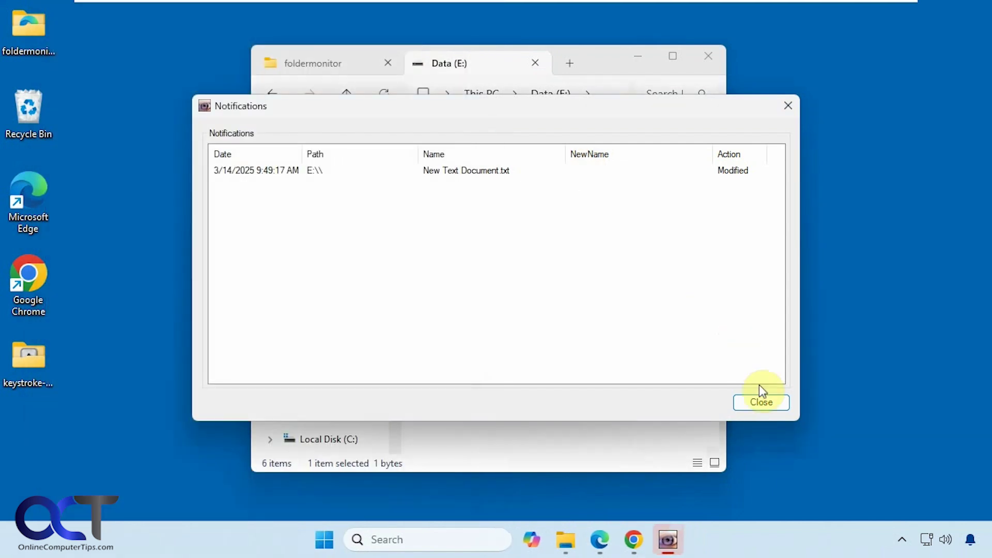
left_click(761, 401)
Step: Re-display Folder Monitor's last event from the tray menu, then close it
left_click(902, 539)
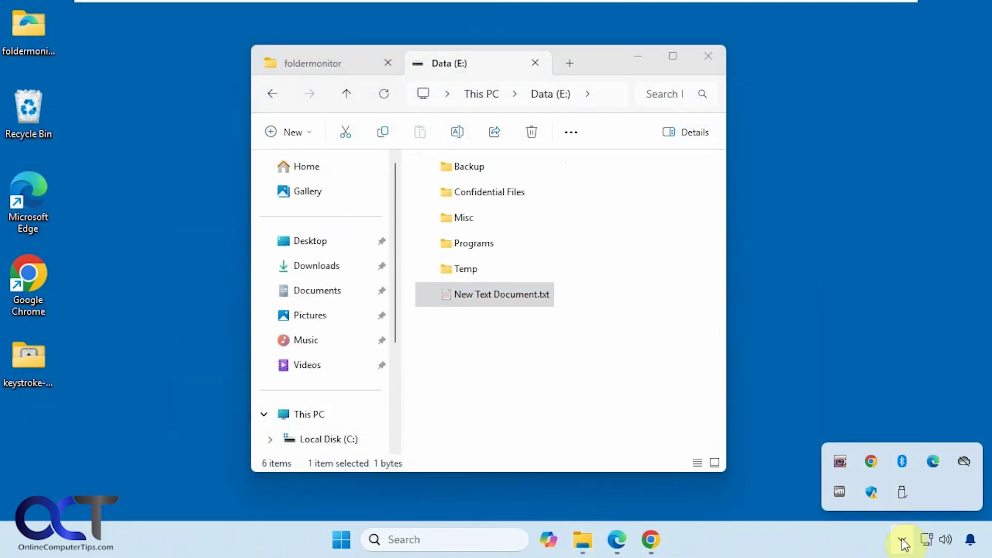
right_click(841, 463)
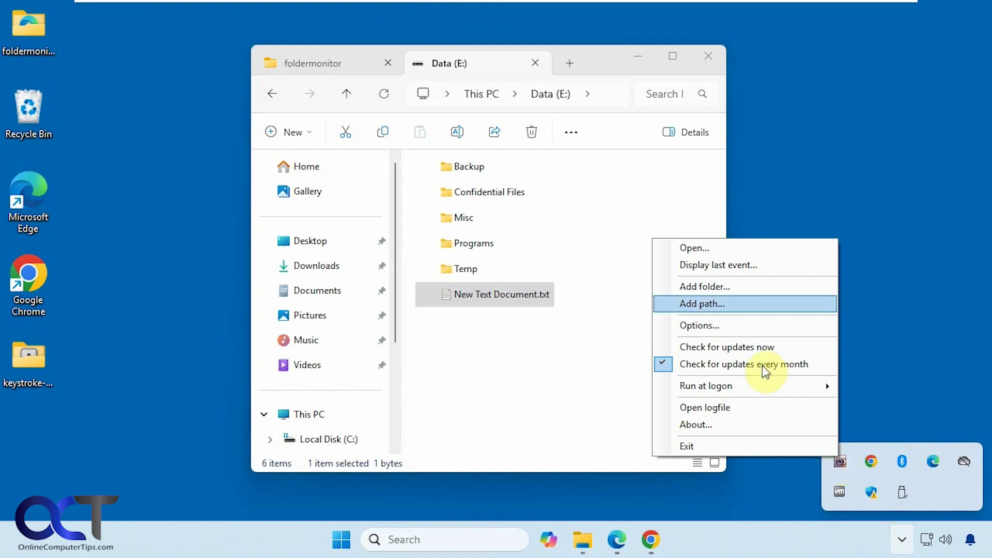
left_click(749, 266)
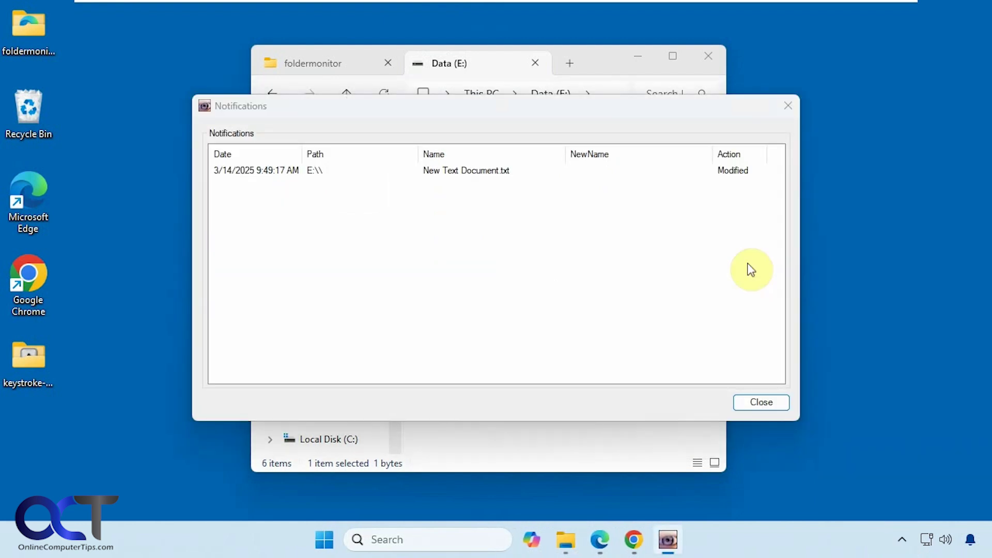
left_click(762, 402)
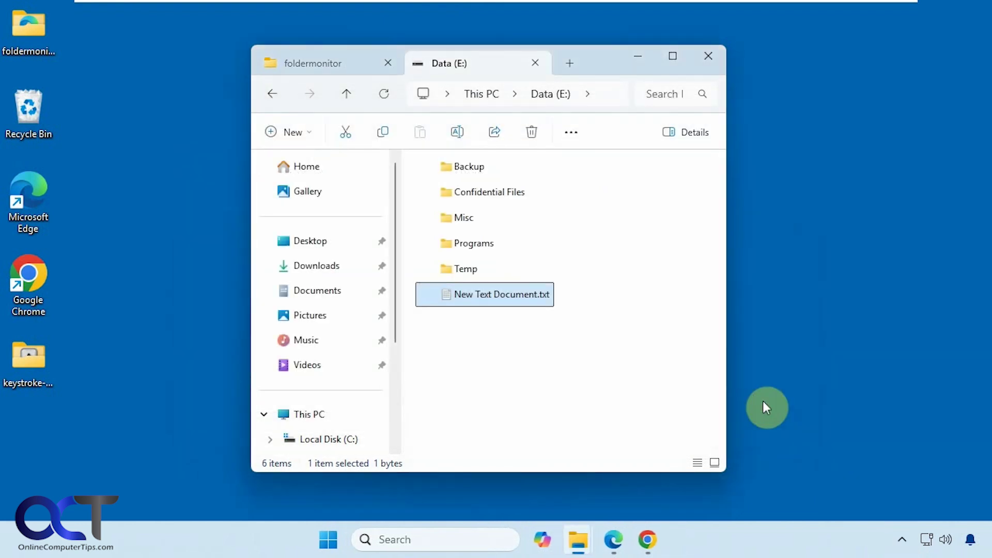
Step: Delete New Text Document.txt from drive E: and close the deletion notification
left_click(493, 354)
left_click(486, 308)
key("Delete")
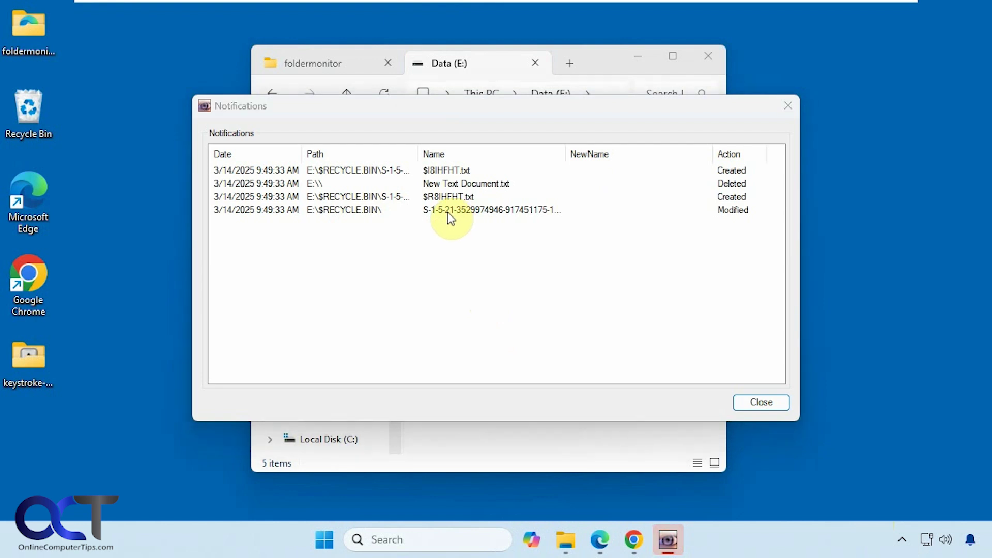
left_click(774, 401)
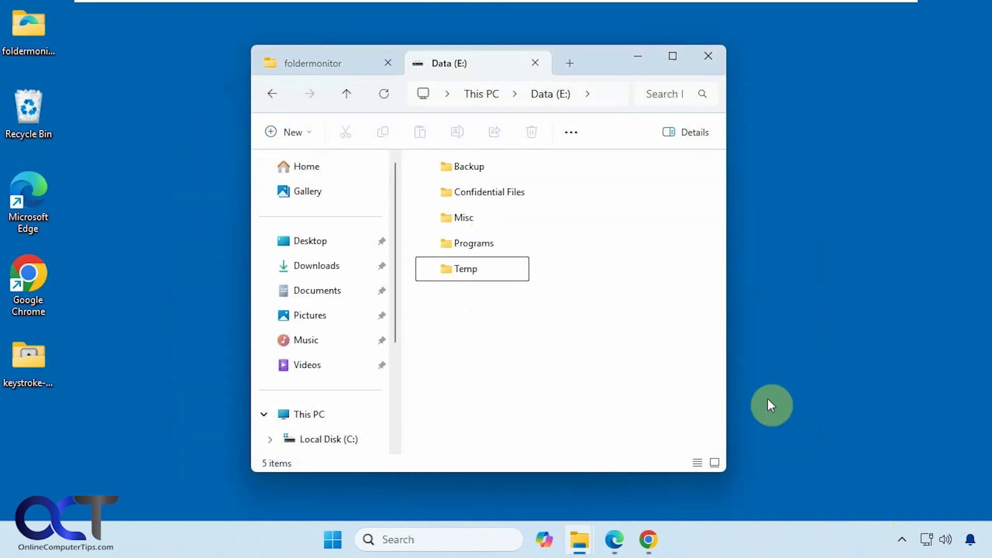
Step: In Folder Monitor's Options, choose Balloon notification instead of Visual notification and click OK
left_click(900, 542)
right_click(843, 464)
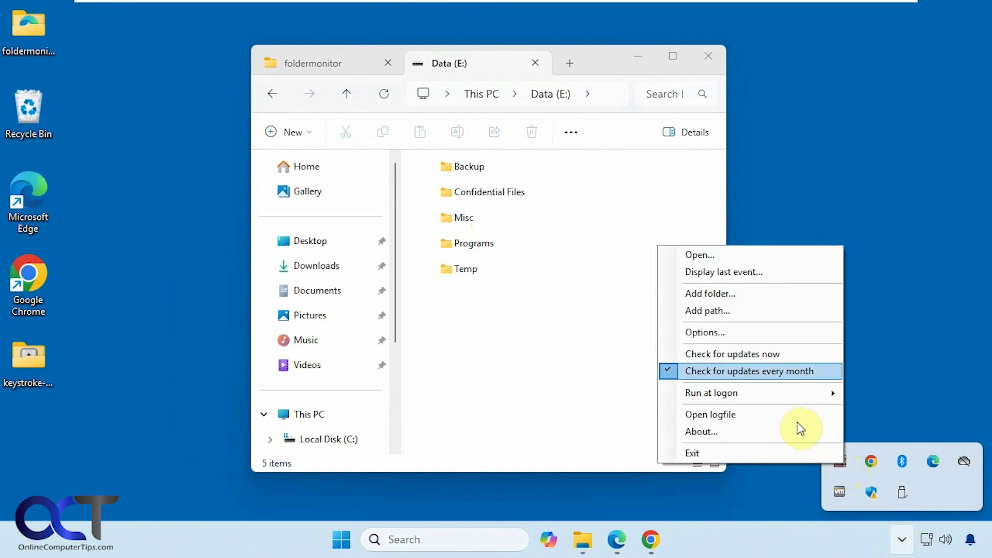
left_click(752, 333)
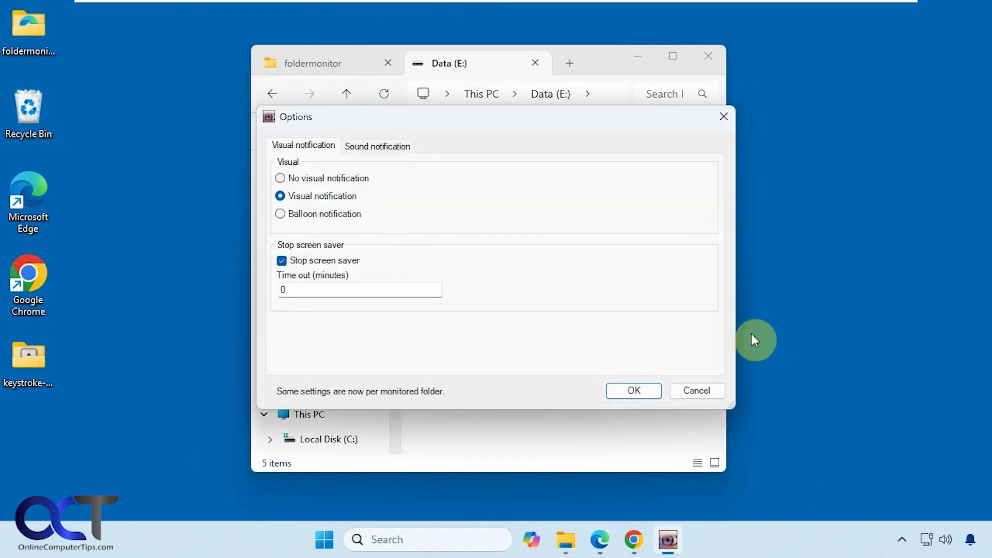
left_click(333, 211)
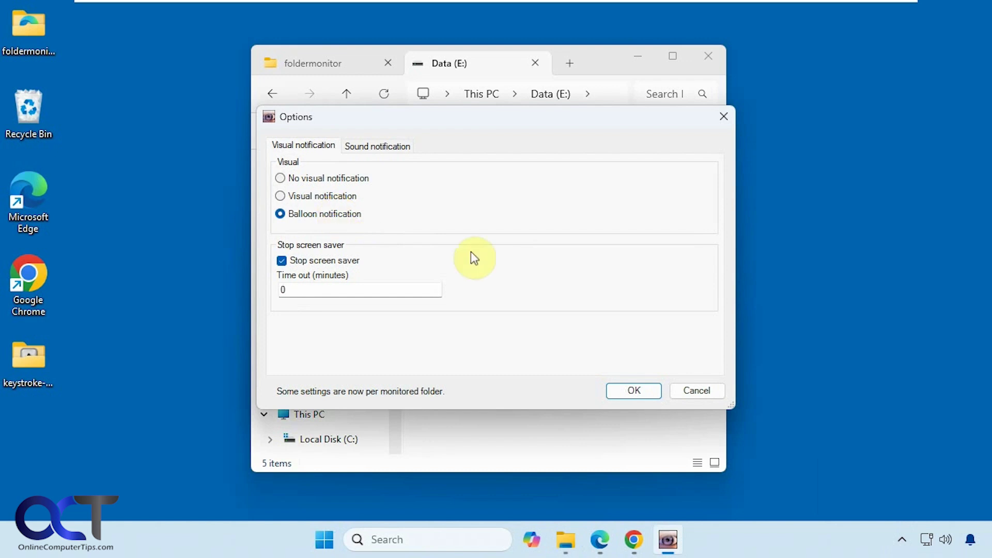
left_click(627, 390)
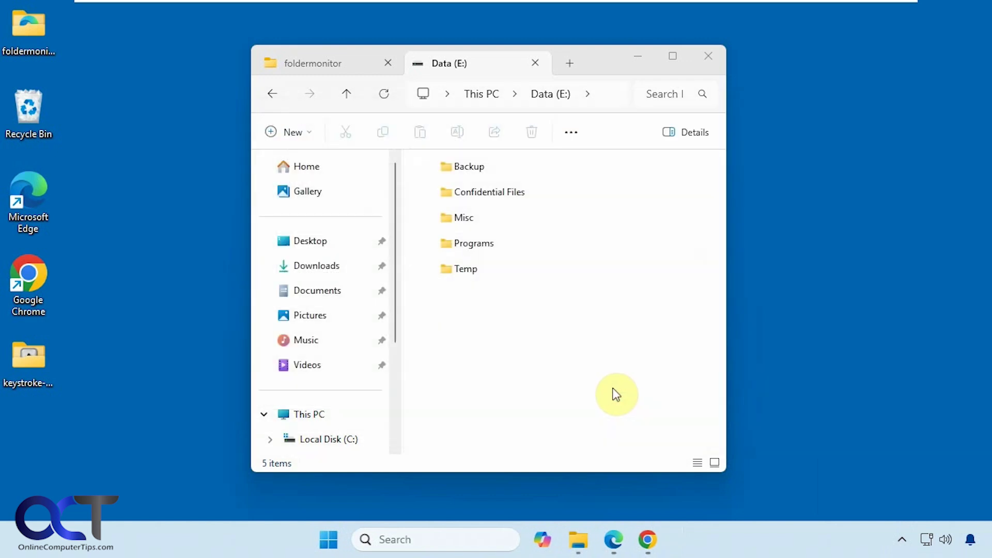
Step: Create a New folder on drive E: and dismiss its balloon alert
right_click(471, 319)
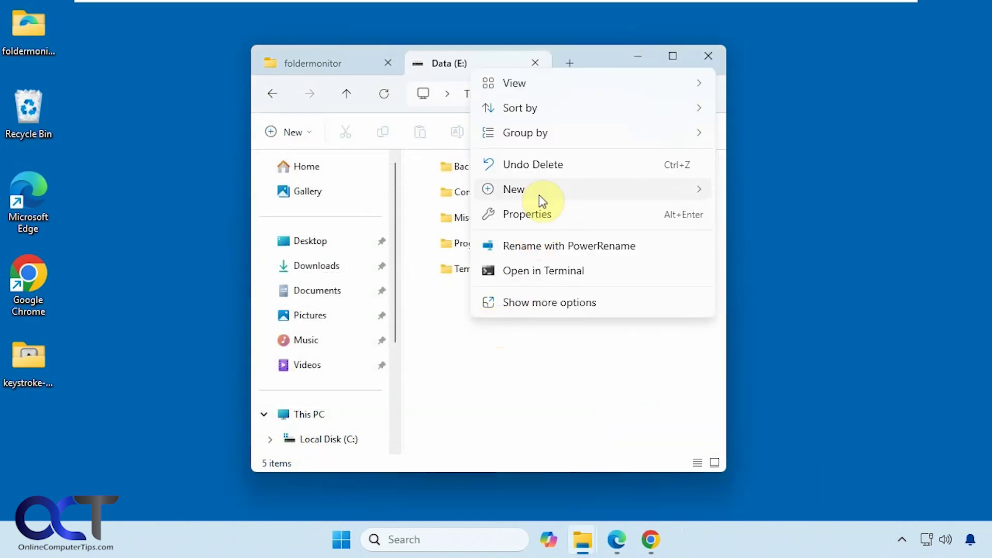
mouse_move(560, 192)
left_click(743, 194)
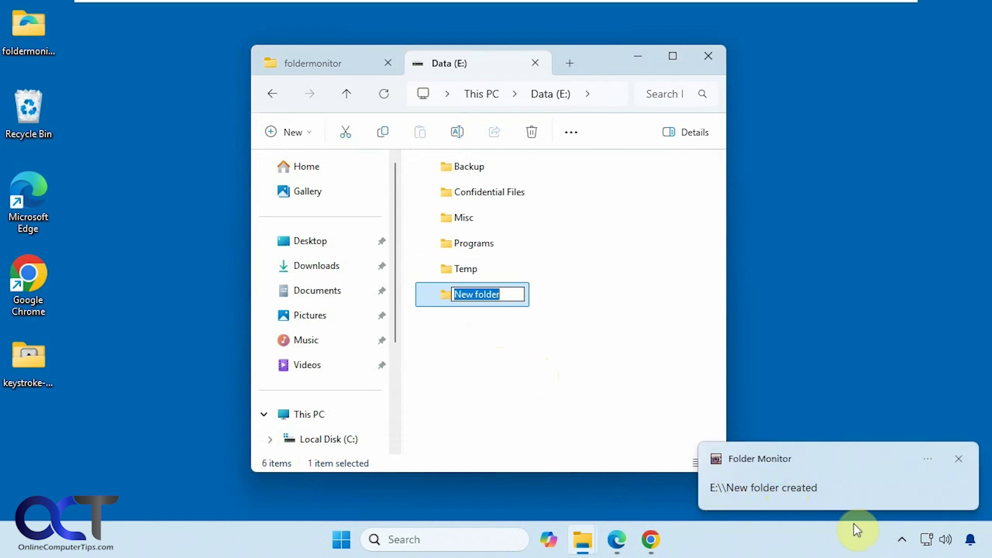
left_click(959, 459)
Step: Re-show the last event balloon from the tray menu and dismiss it
left_click(902, 539)
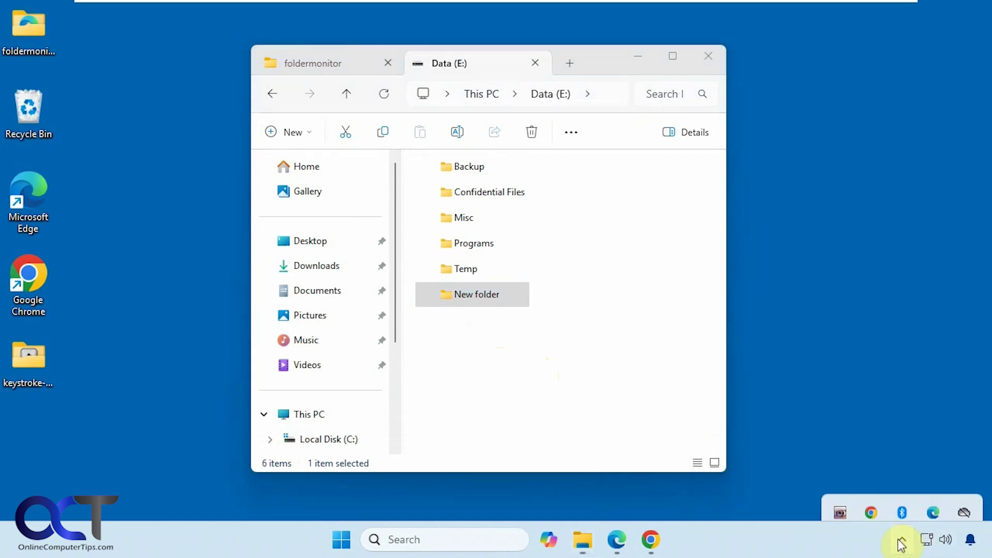
right_click(840, 461)
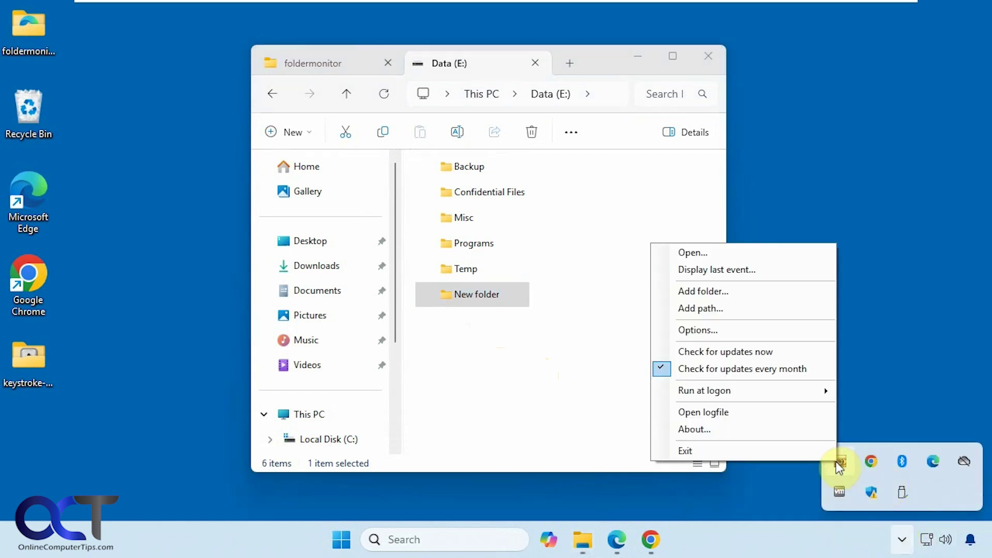
left_click(716, 271)
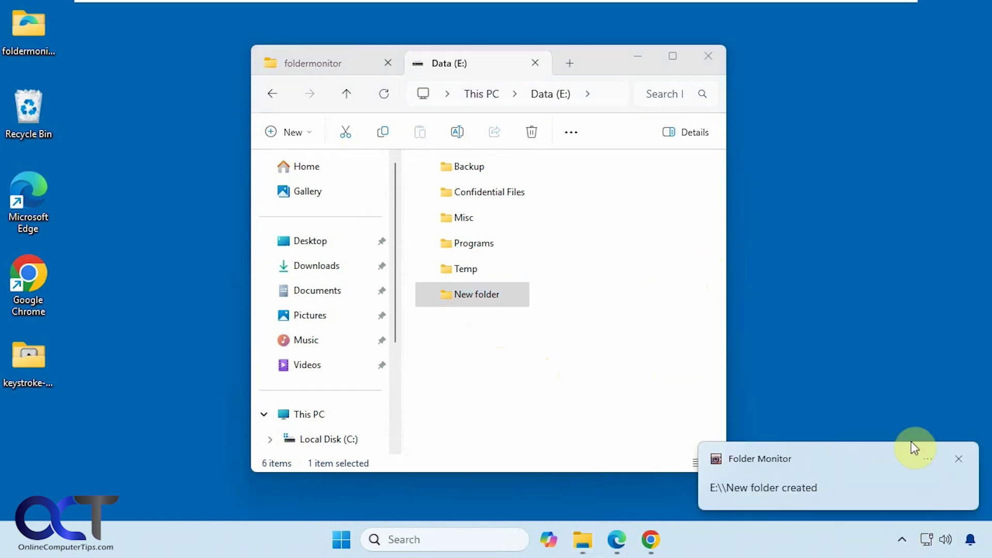
left_click(959, 460)
left_click(902, 541)
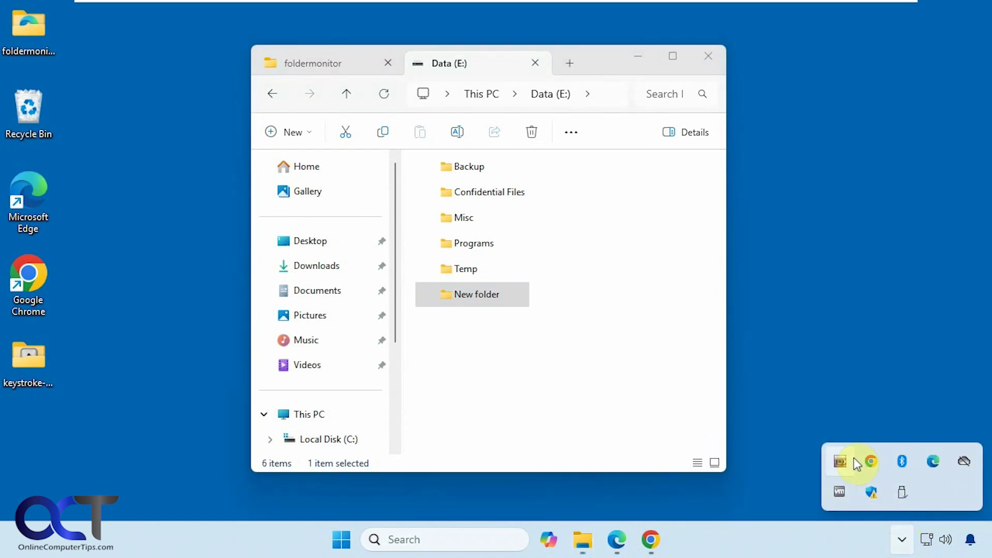
Step: Test the Beep alert sound, then restore System sound (Exclamation) and save the options
right_click(841, 459)
left_click(736, 326)
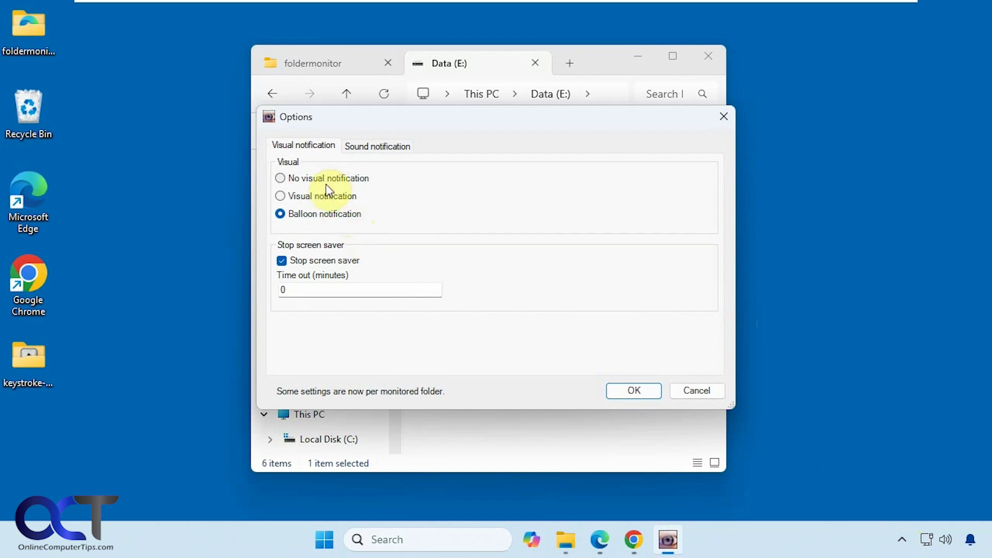
left_click(368, 149)
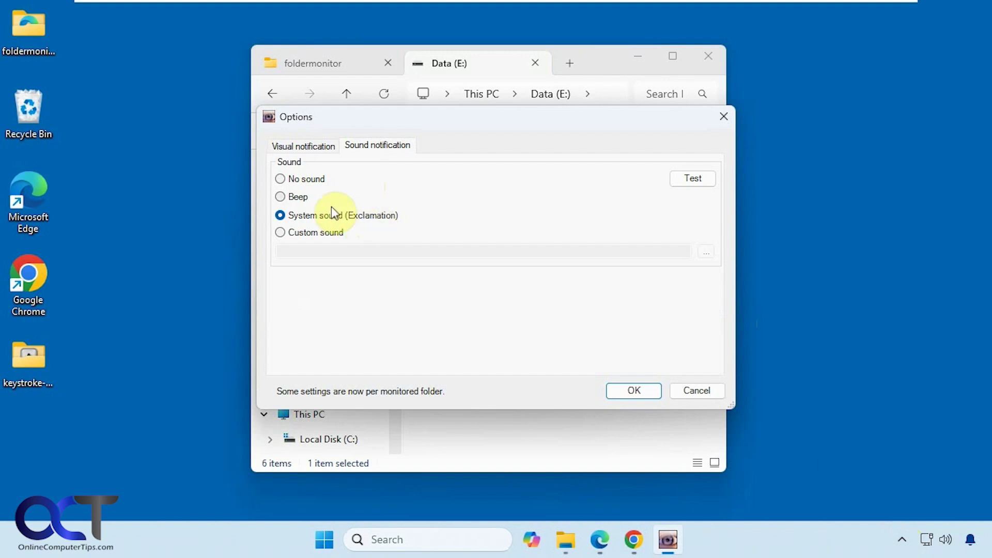
left_click(303, 199)
left_click(687, 185)
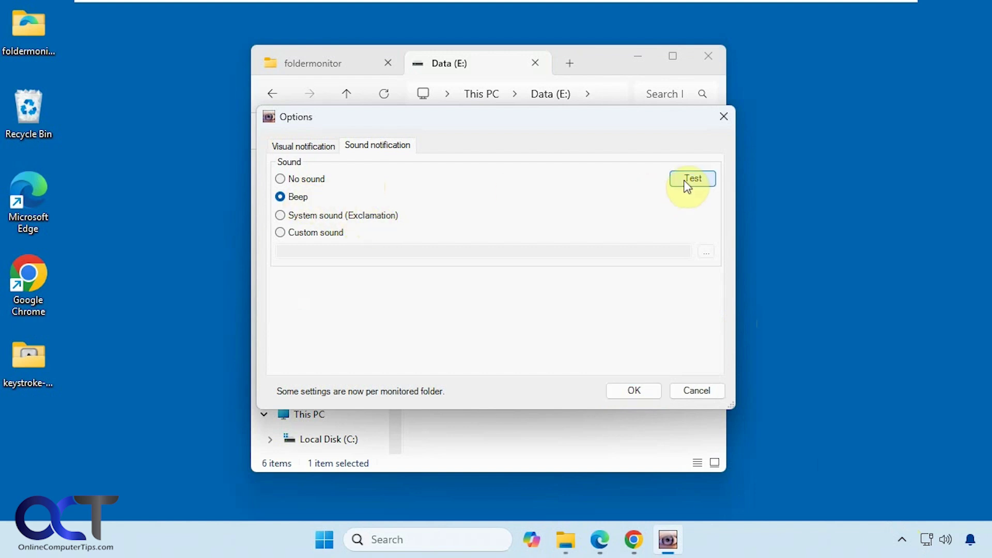
left_click(315, 217)
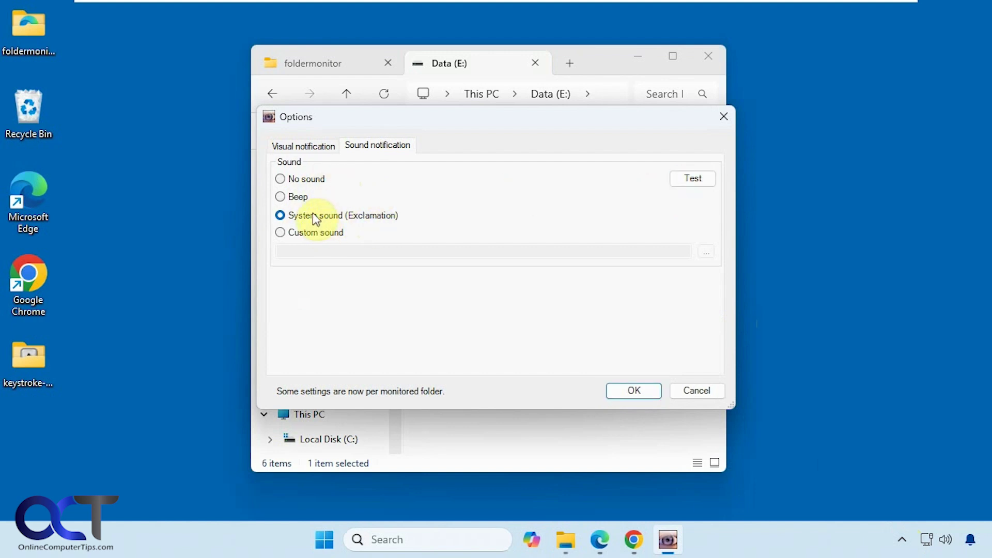
left_click(634, 391)
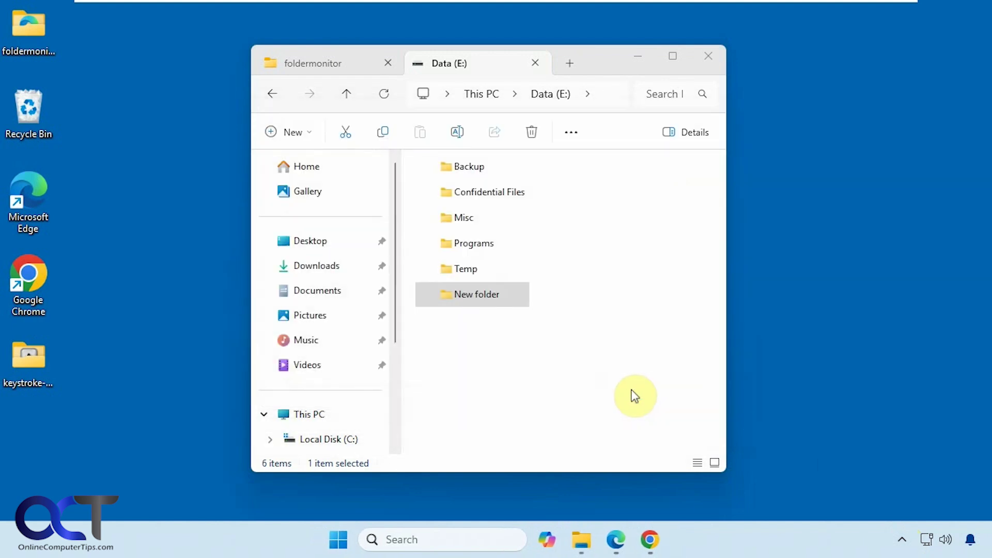
left_click(900, 542)
right_click(840, 461)
left_click(764, 416)
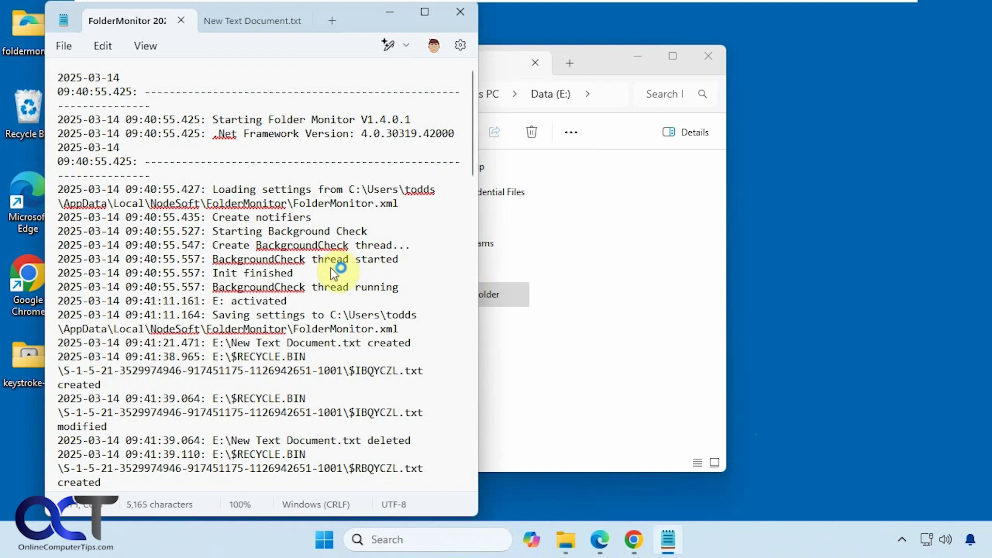
scroll(335, 272, "down", 9)
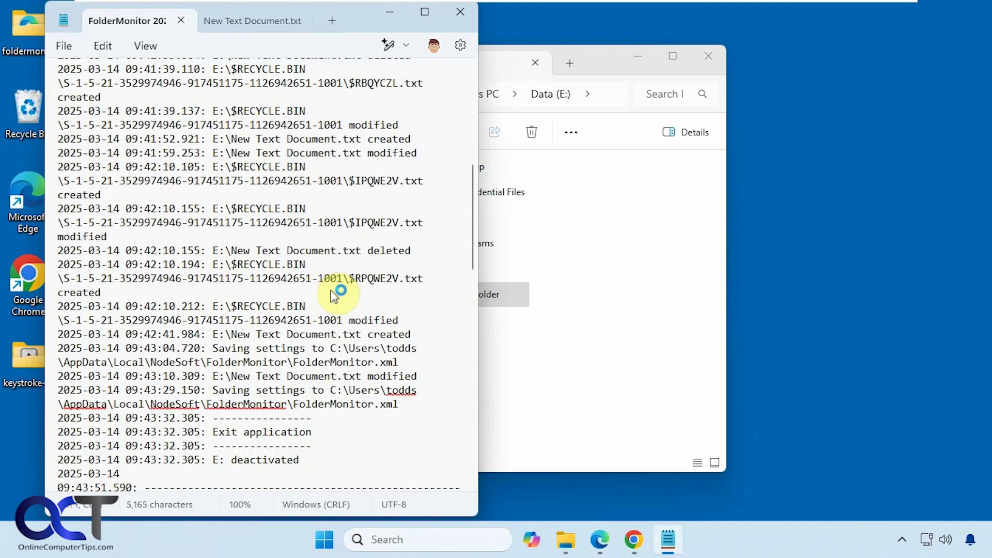
scroll(335, 295, "down", 20)
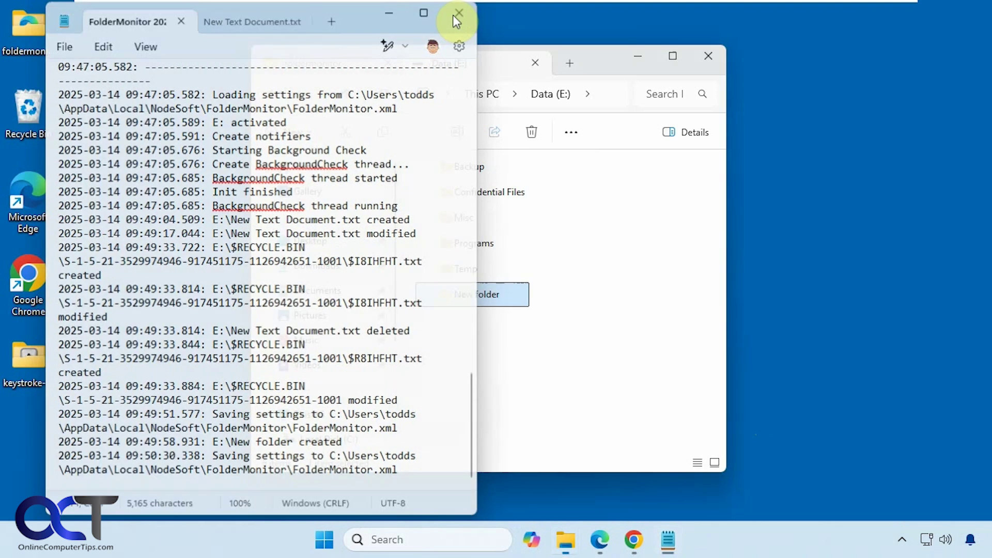
left_click(453, 14)
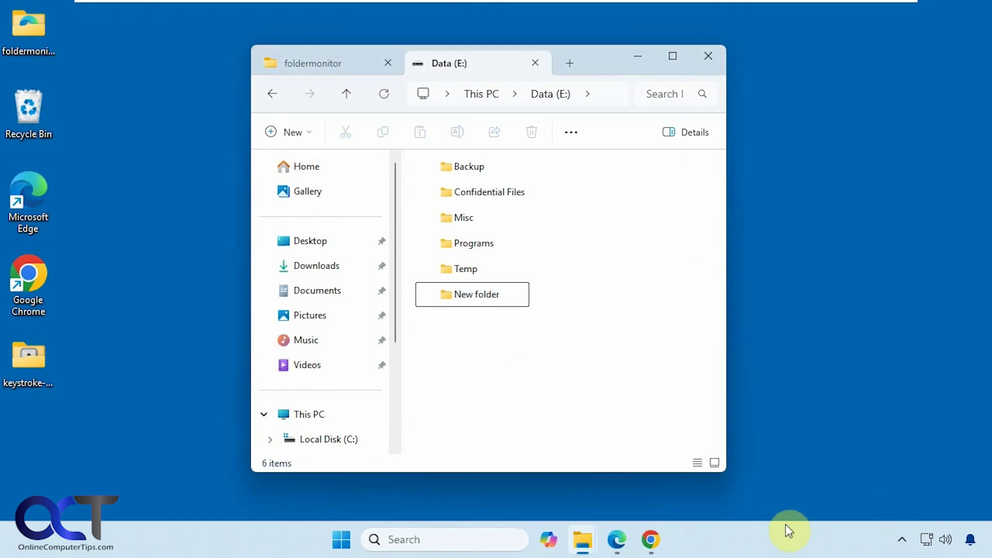
Step: Open Folder Monitor's About box from the tray icon to see version V1.4.0.1
left_click(902, 540)
right_click(842, 463)
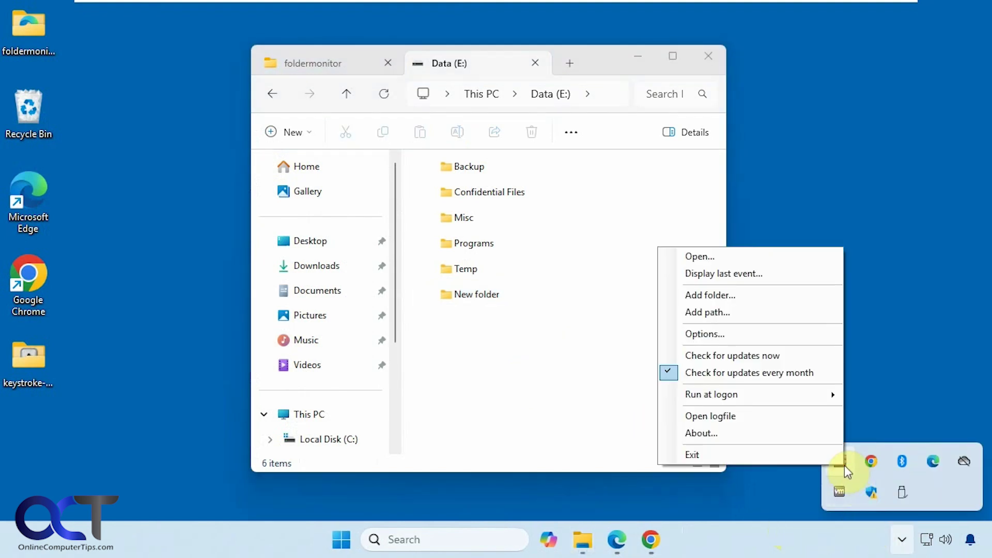
left_click(750, 432)
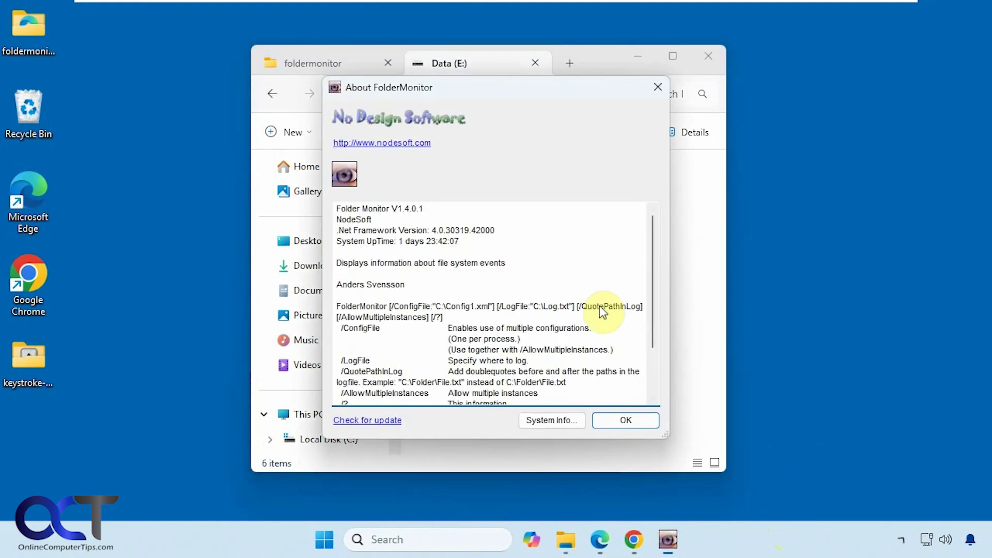